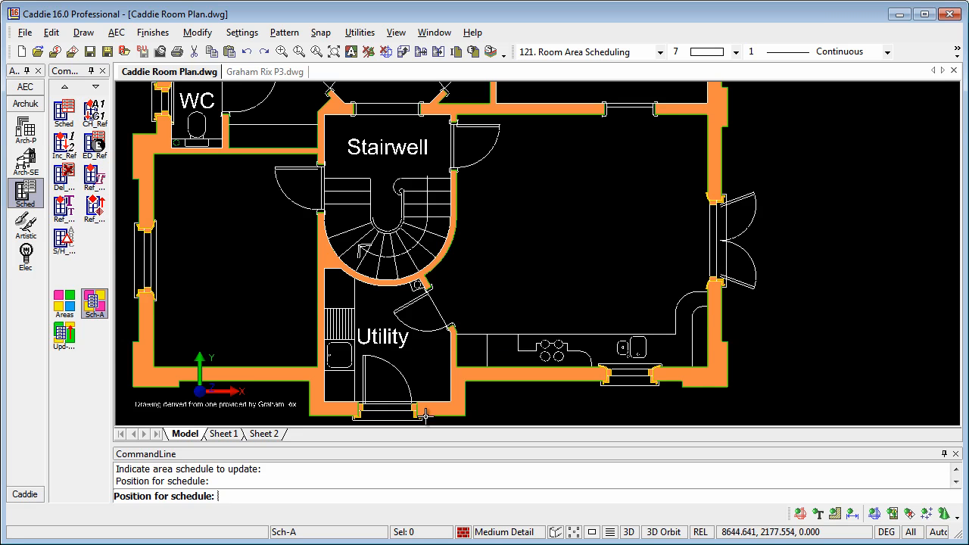
Cancel the schedule placement, then browse the Load Application list and close it unchanged
right_click(26, 105)
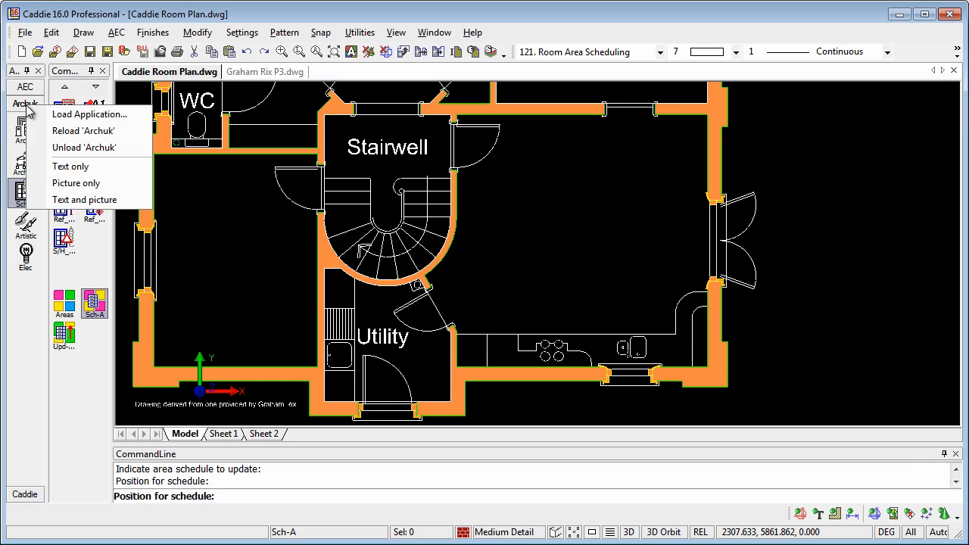
key("Escape")
key("Escape")
right_click(21, 105)
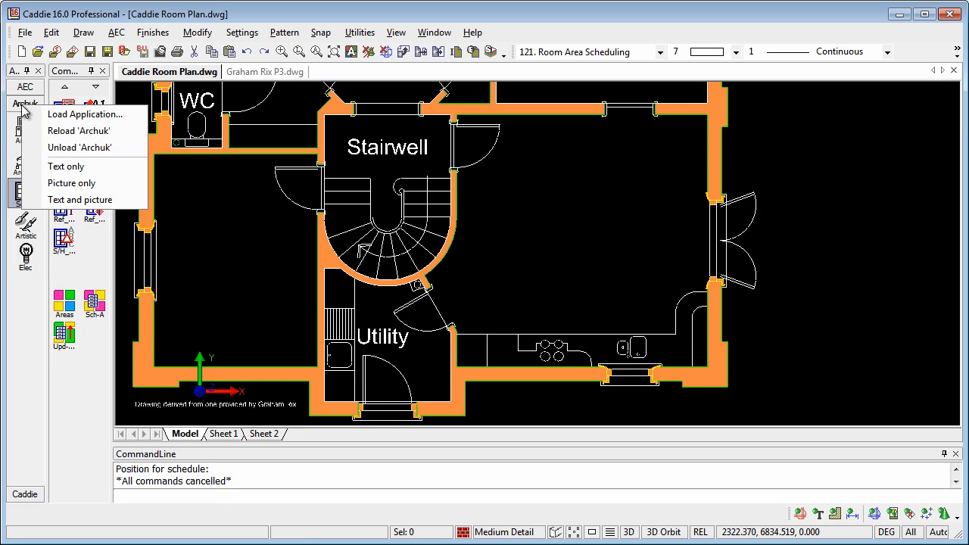
left_click(90, 116)
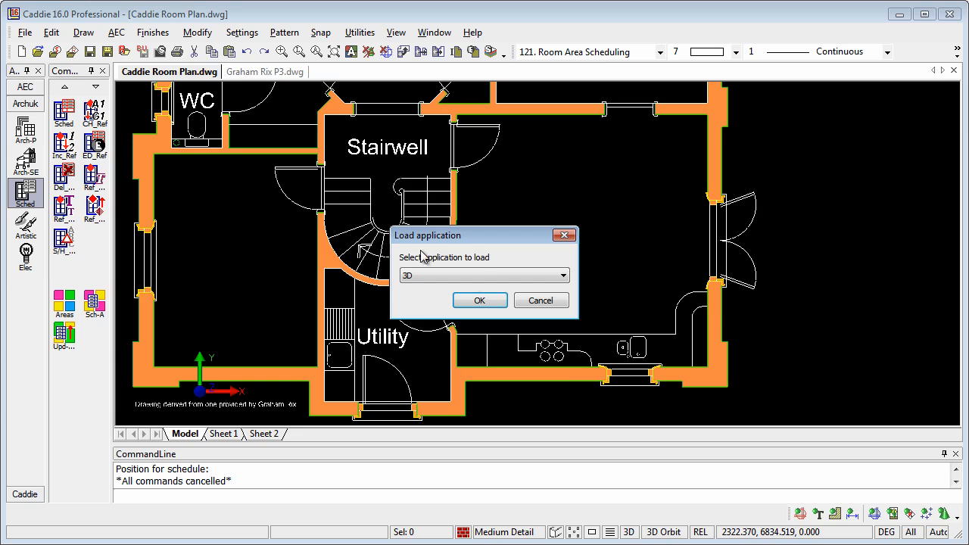
left_click(484, 275)
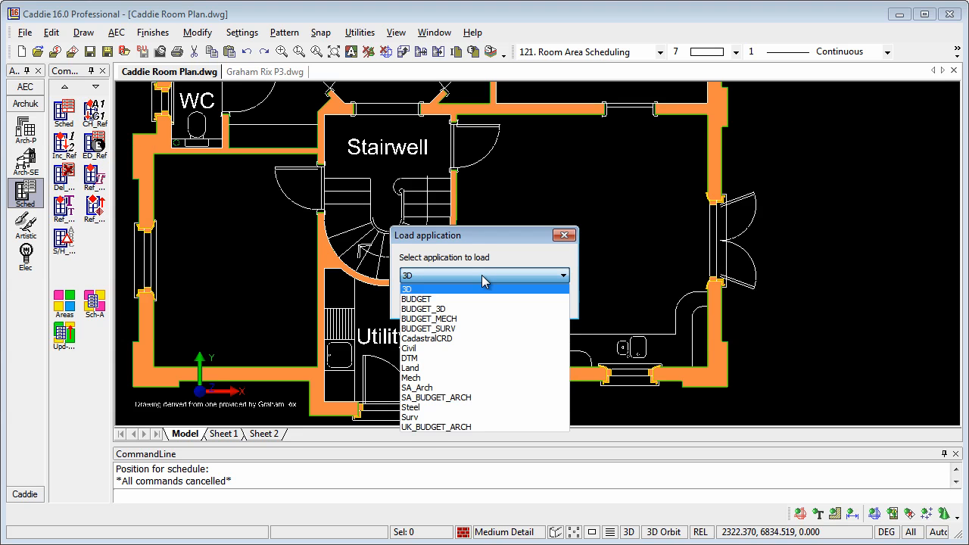
left_click(486, 281)
left_click(540, 299)
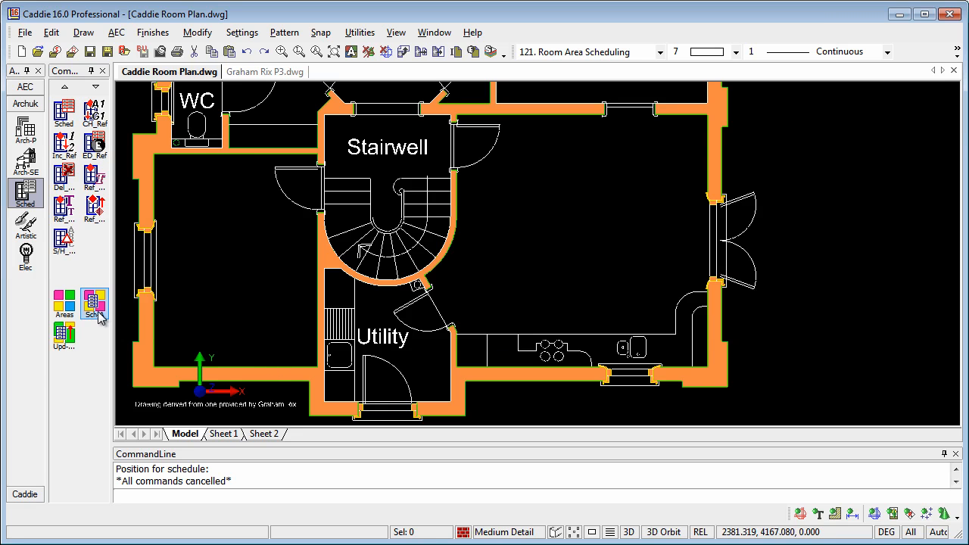
Start a new area with Auto Snap on and outline the left room by two diagonal corners
left_click(66, 305)
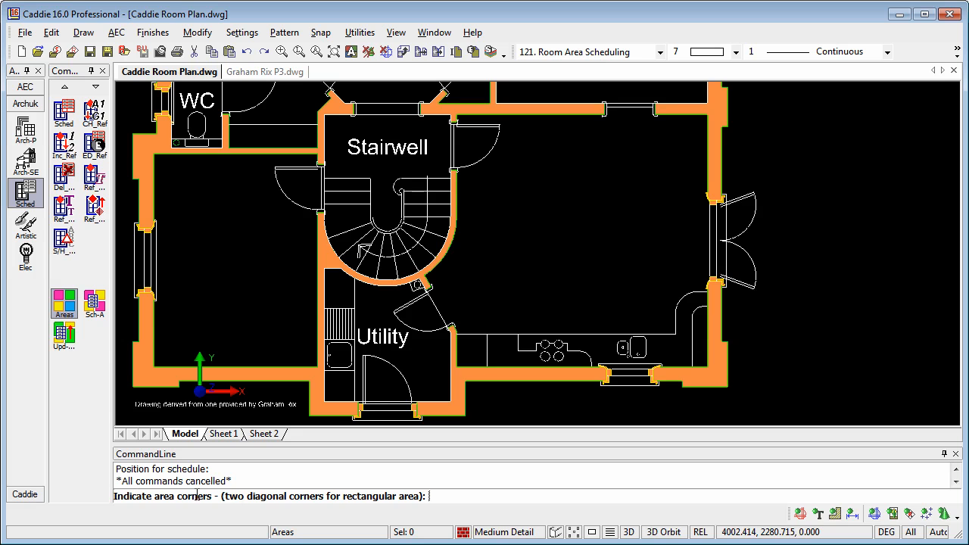
right_click(194, 213)
left_click(201, 254)
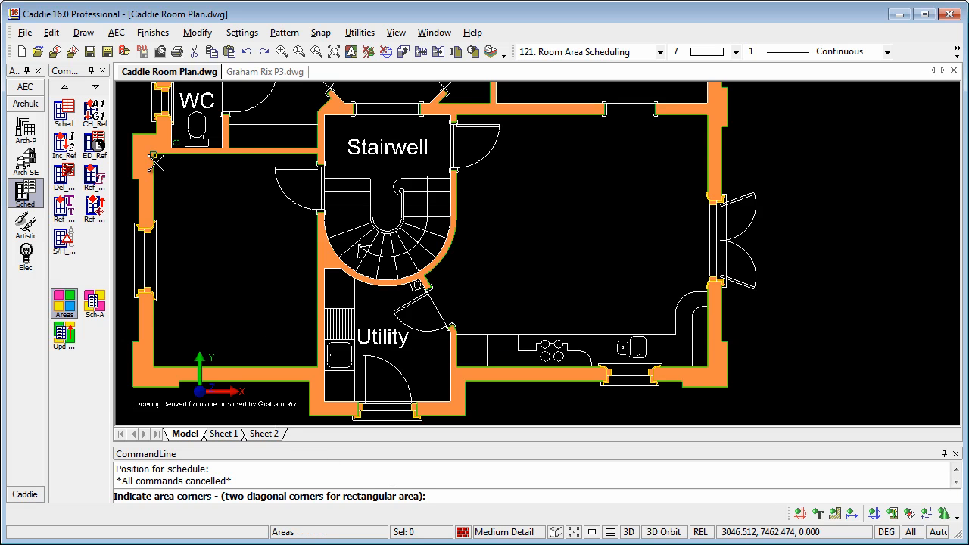
left_click(155, 162)
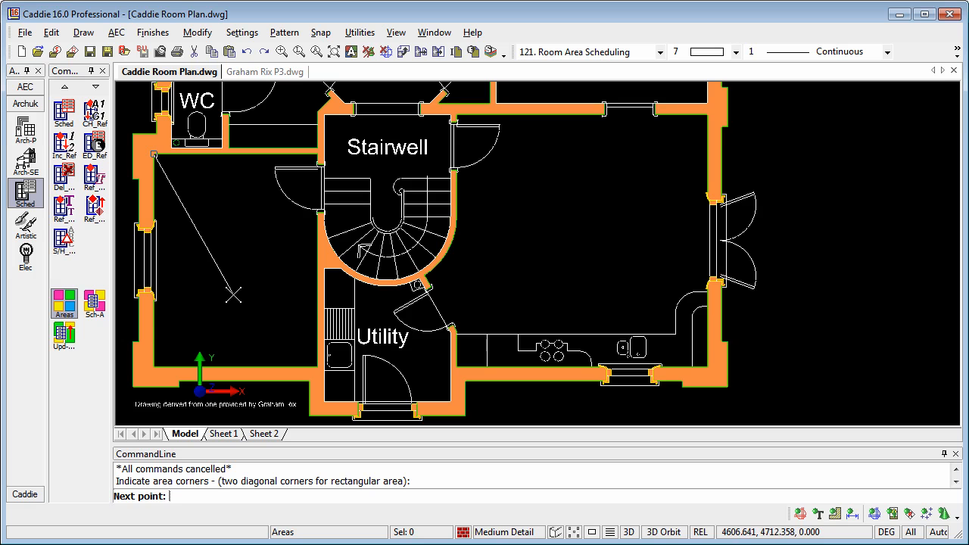
left_click(302, 352)
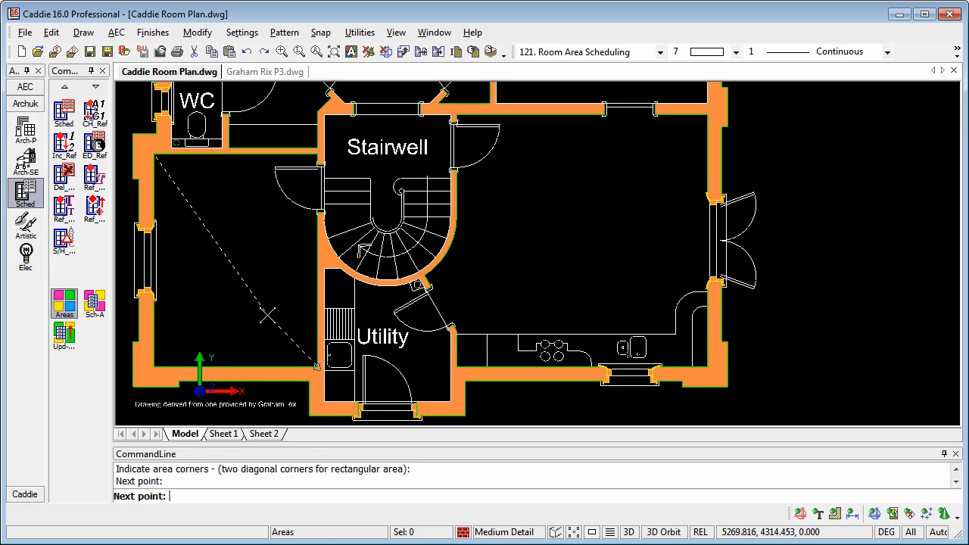
right_click(269, 317)
left_click(311, 393)
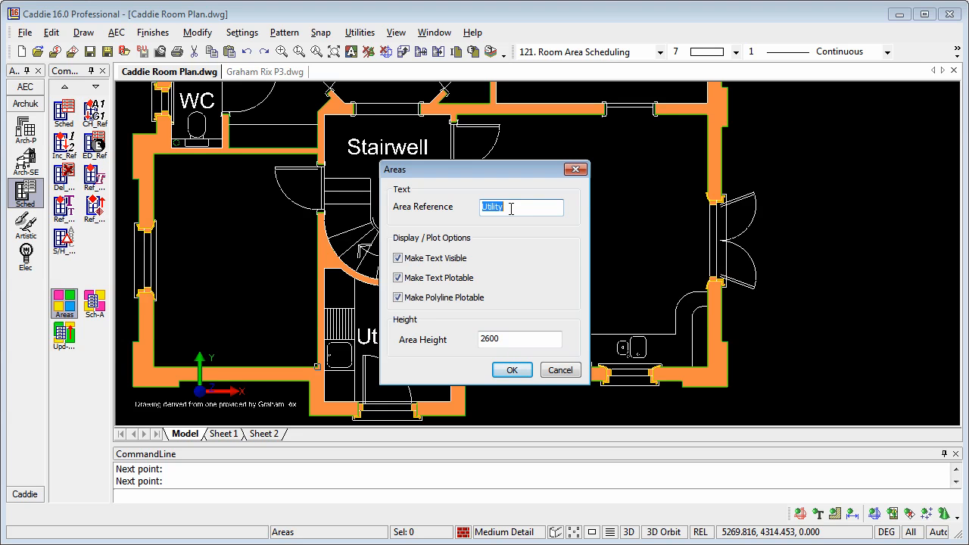
Set the left room's area reference to Reception with height 2400 and confirm
type("Reception")
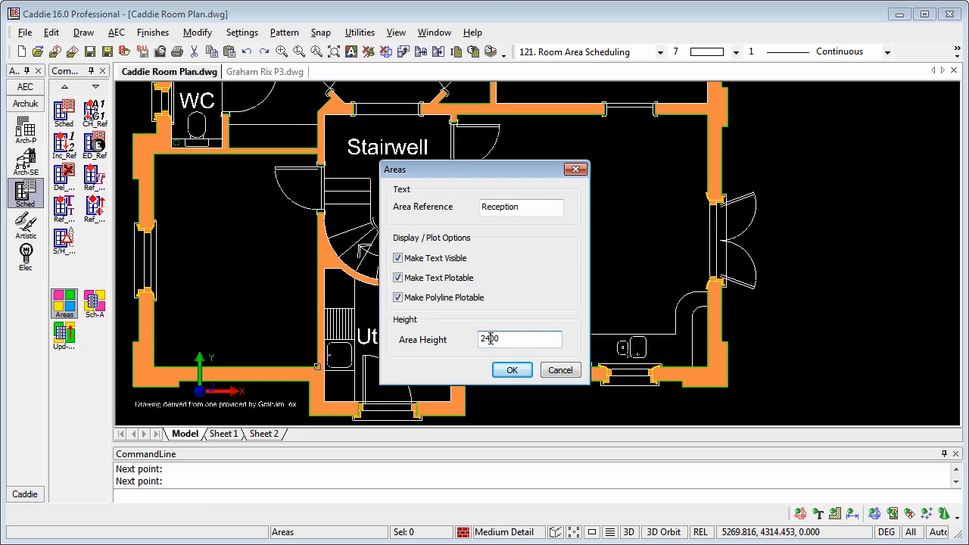
left_click(510, 370)
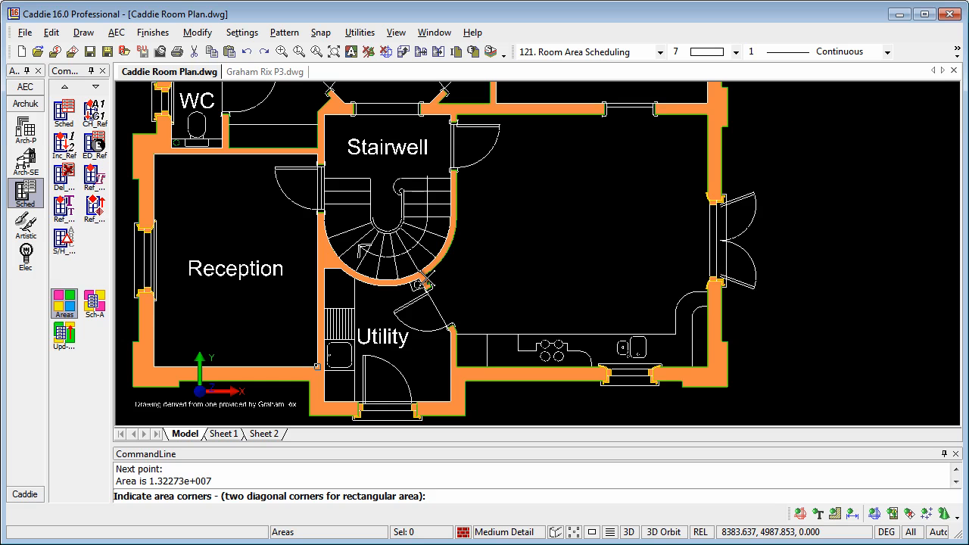
Pick the kitchen's four corners plus the corners at the Utility door jamb
left_click(457, 115)
left_click(707, 115)
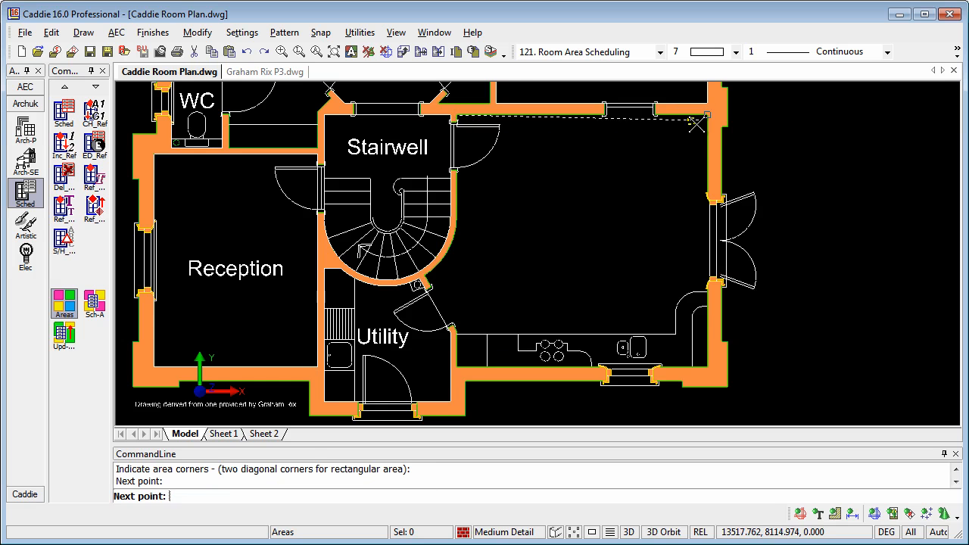
left_click(706, 366)
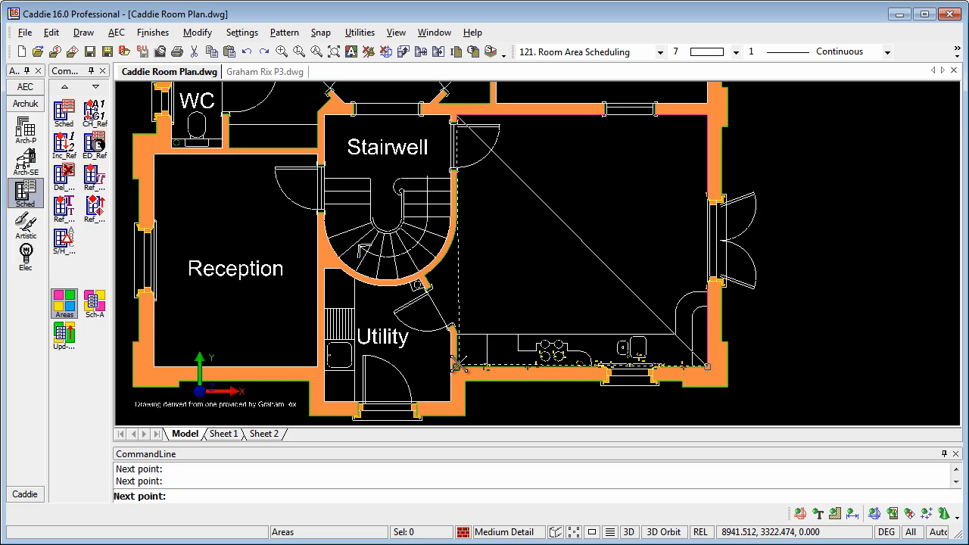
left_click(458, 366)
scroll(454, 324, "up", 3)
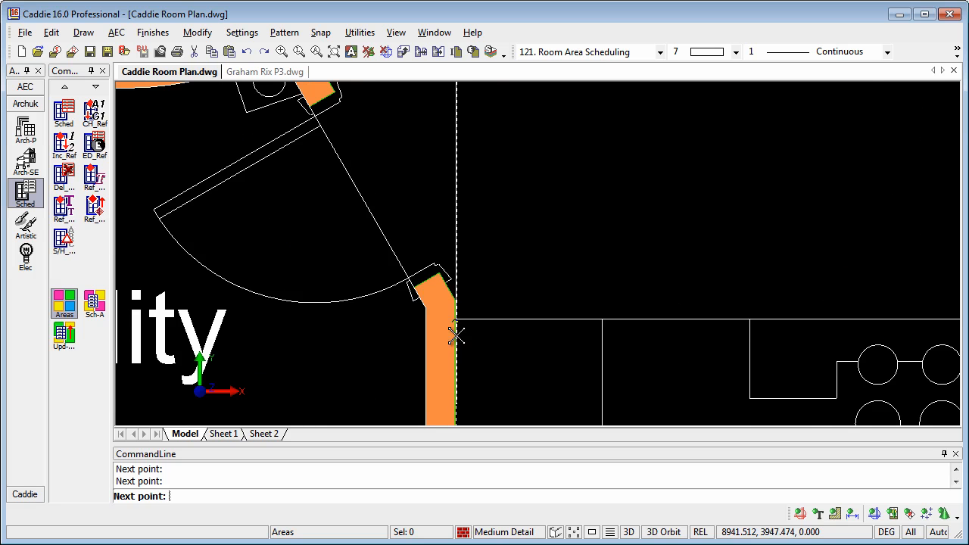
left_click(456, 297)
middle_click_drag(395, 153, 518, 313)
left_click(458, 255)
Follow the curved stair wall, finish the outline and label the area Kitchen
scroll(530, 250, "down", 3)
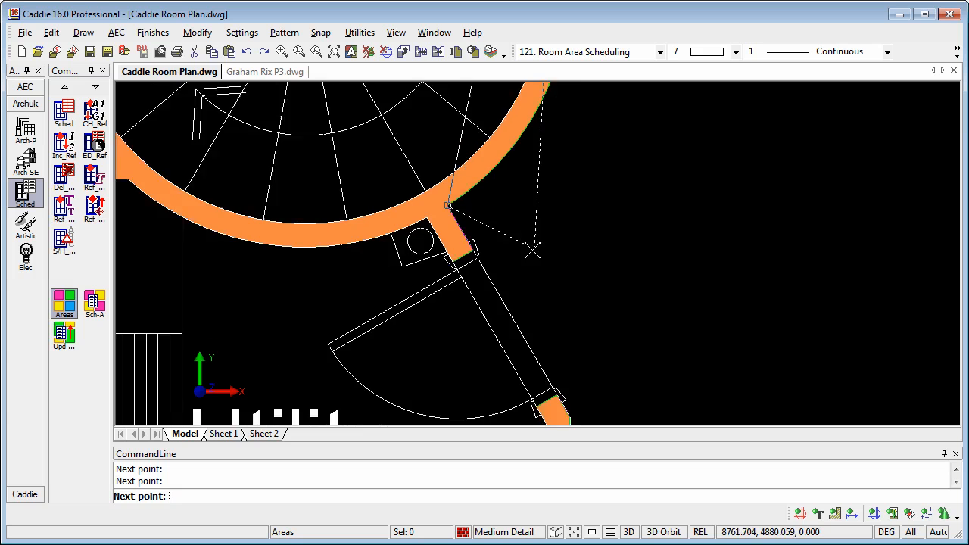
middle_click_drag(577, 237, 465, 320)
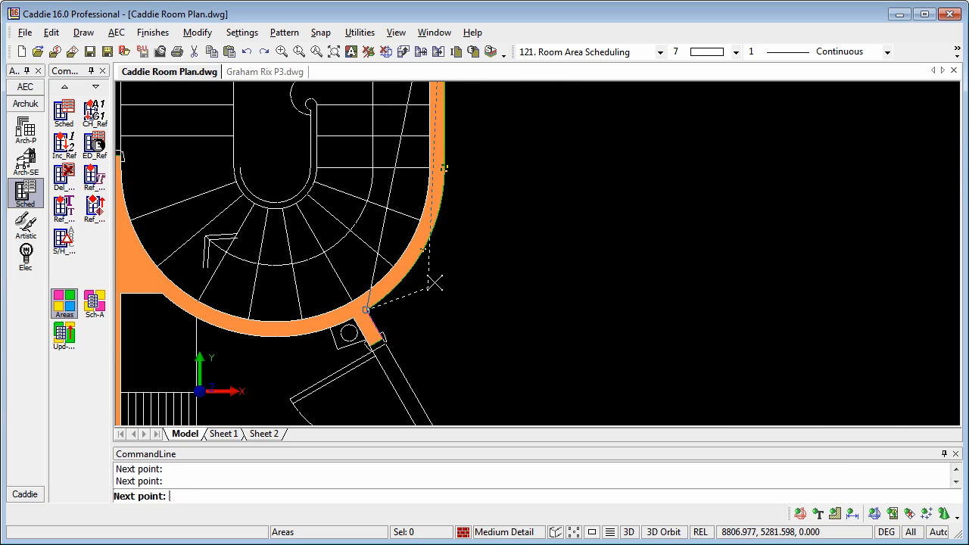
scroll(464, 277, "down", 1)
middle_click_drag(462, 227, 402, 269)
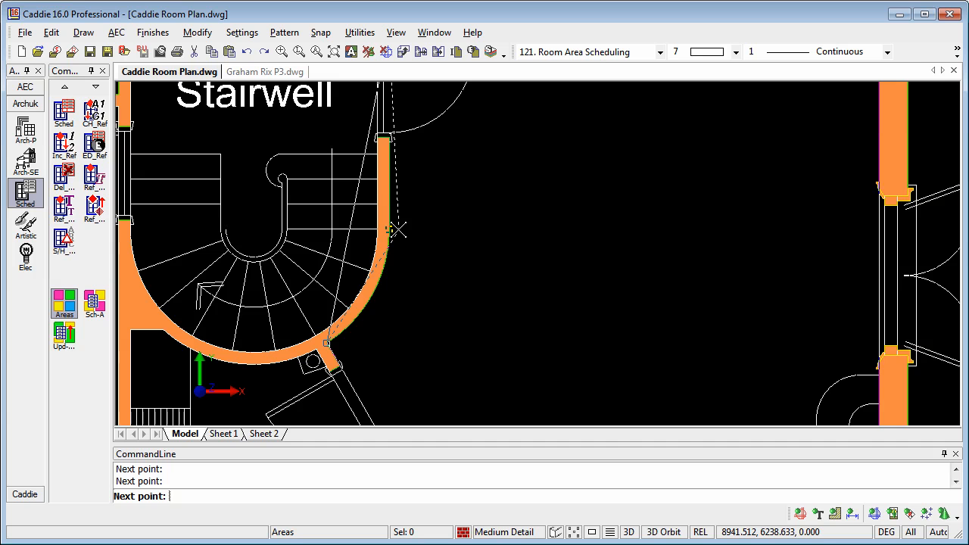
middle_click_drag(510, 292, 436, 308)
scroll(448, 274, "down", 1)
middle_click_drag(447, 275, 414, 266)
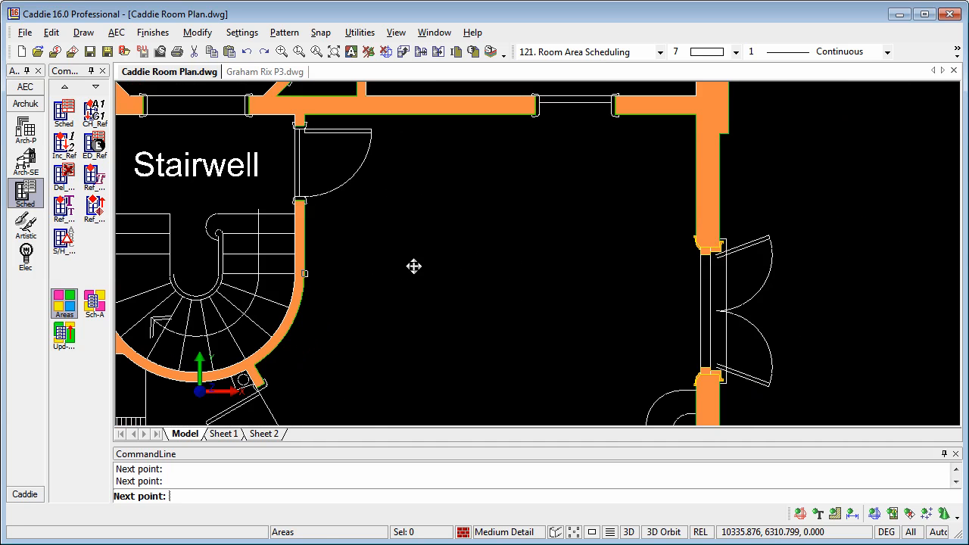
right_click(414, 266)
left_click(459, 341)
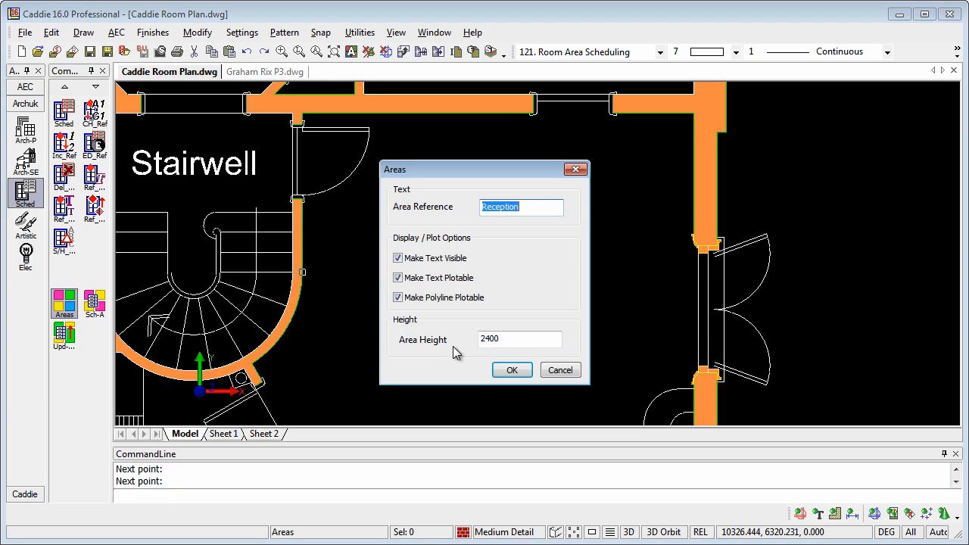
type("Kitchen")
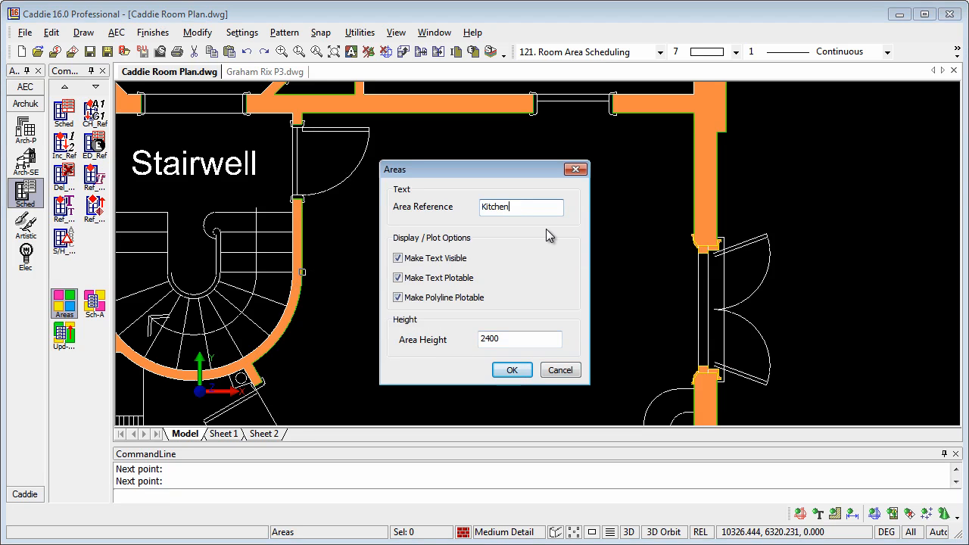
left_click(512, 370)
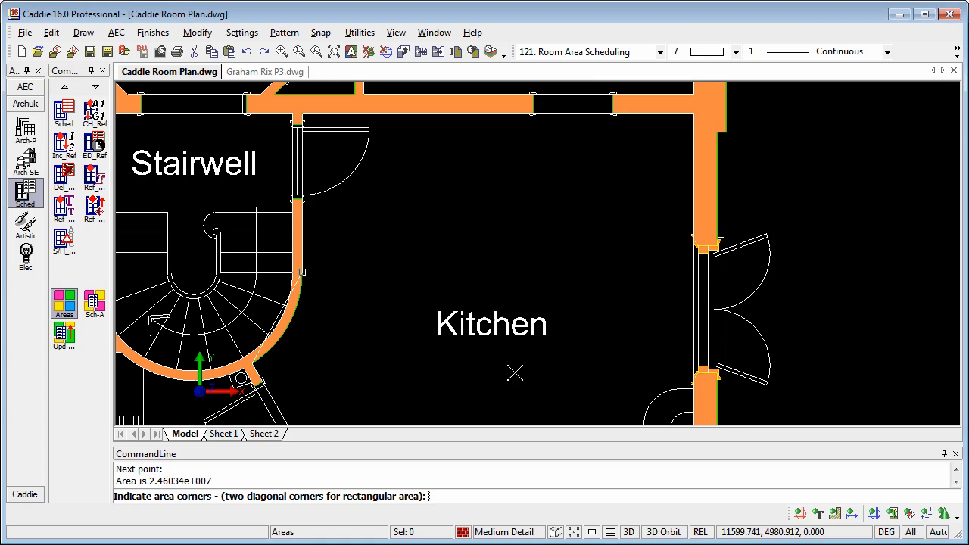
Cancel the area command and select the Kitchen area's outline
middle_click_drag(414, 340, 445, 272)
key("Escape")
left_click(306, 252)
scroll(407, 324, "down", 2)
middle_click_drag(399, 318, 442, 337)
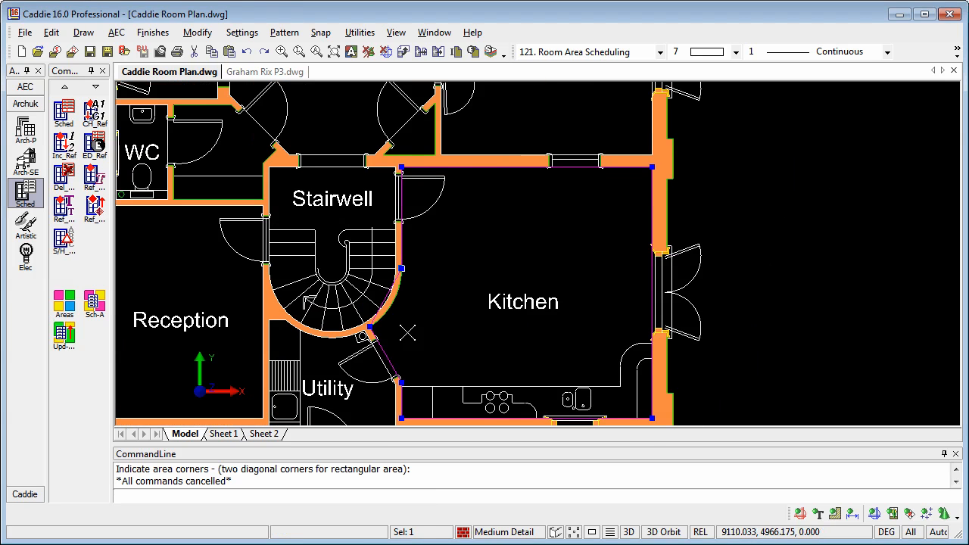
middle_click_drag(397, 316, 345, 297)
scroll(342, 294, "up", 3)
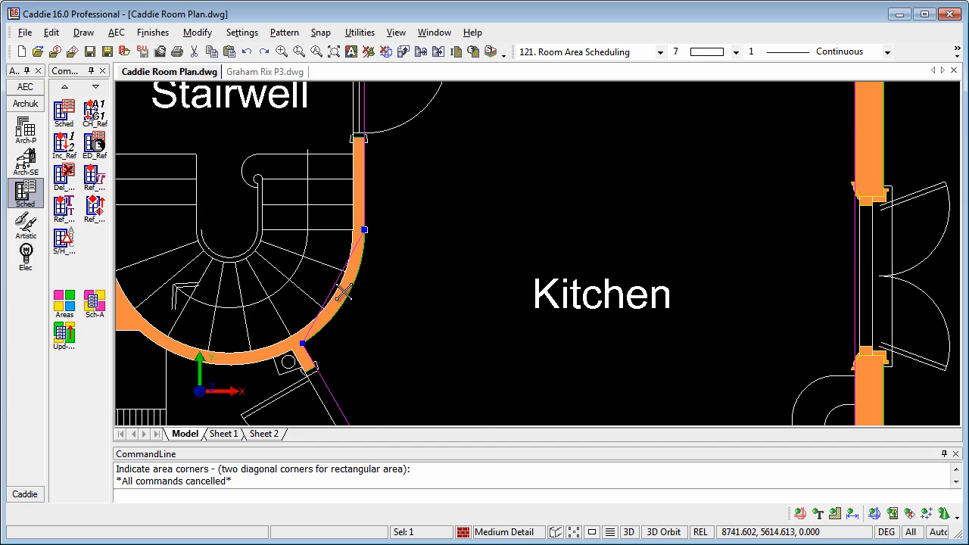
Start the arc-segment edit on the straight boundary edge beside the stairwell
right_click(343, 293)
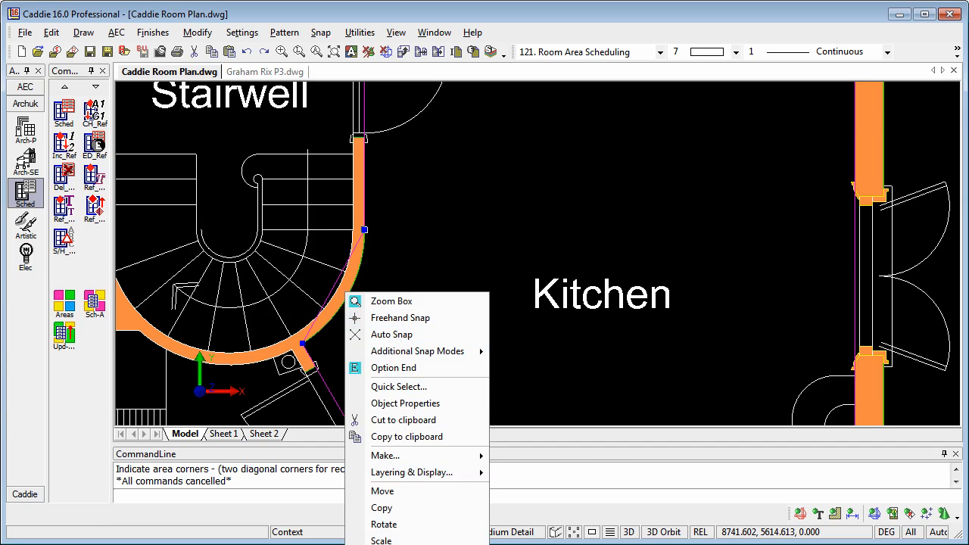
mouse_move(401, 544)
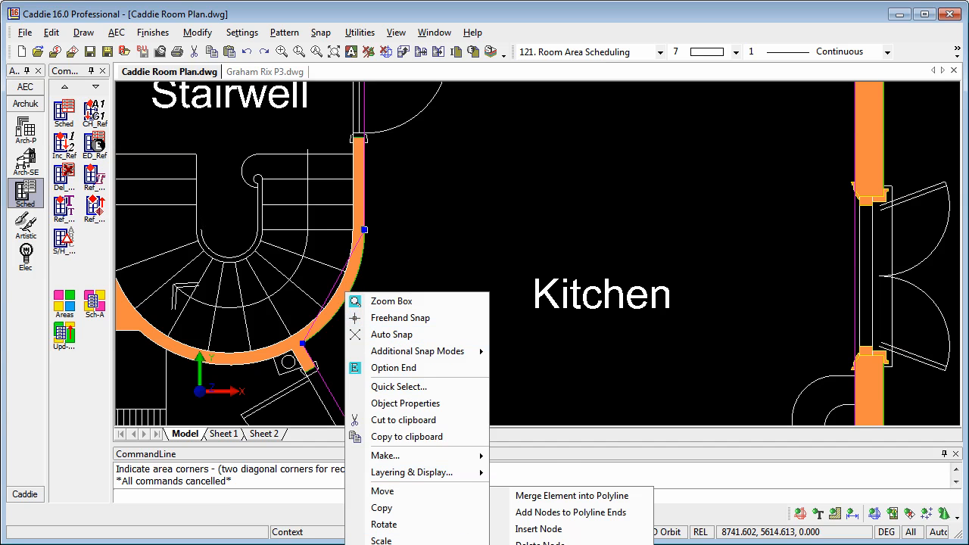
left_click(530, 544)
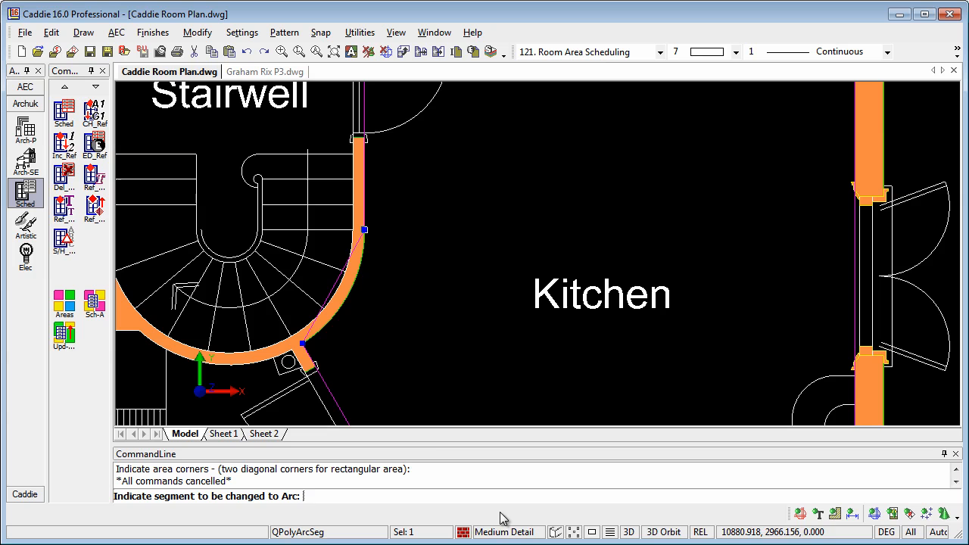
left_click(332, 286)
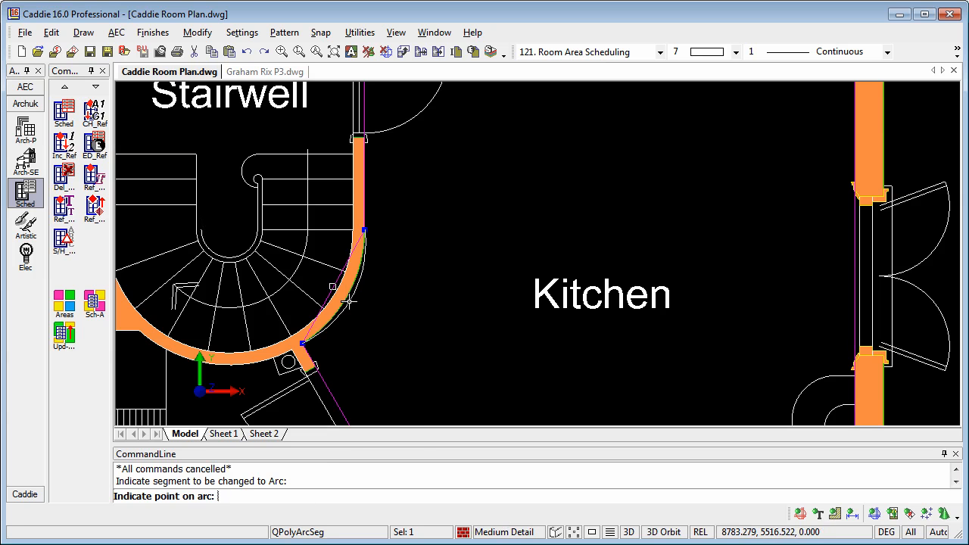
scroll(345, 300, "up", 2)
Snap the arc point onto the curved wall line with To Line and end the command
right_click(370, 311)
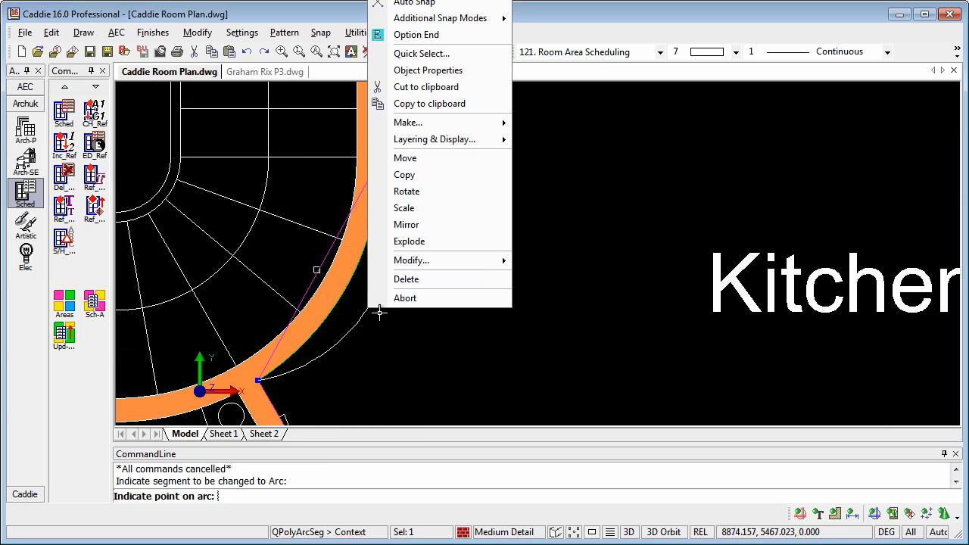
mouse_move(455, 21)
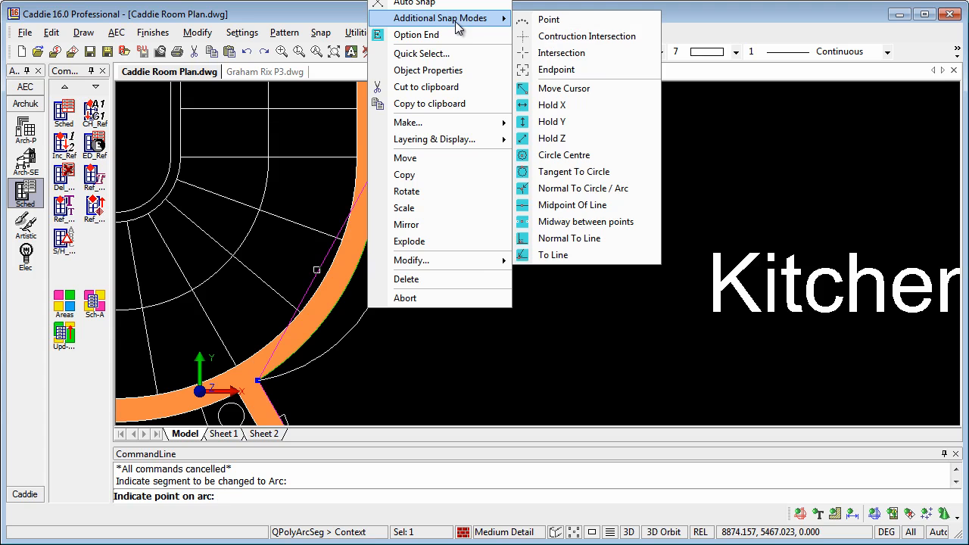
left_click(560, 254)
left_click(351, 278)
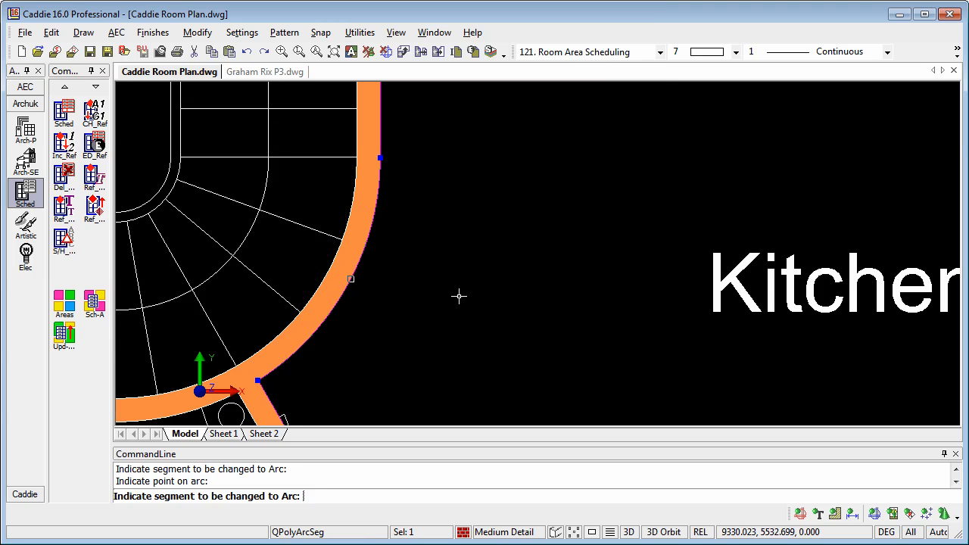
scroll(381, 307, "down", 5)
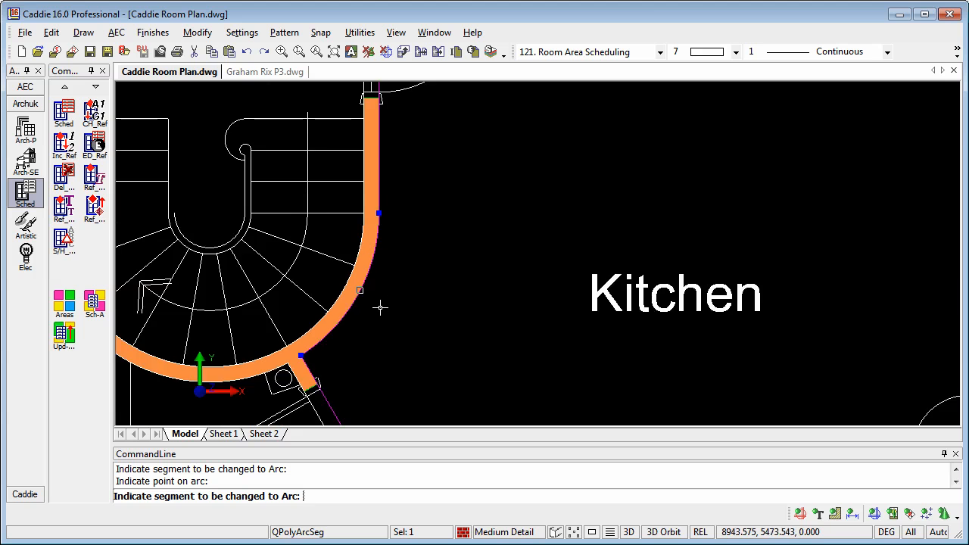
middle_click_drag(437, 300, 495, 263)
key("Escape")
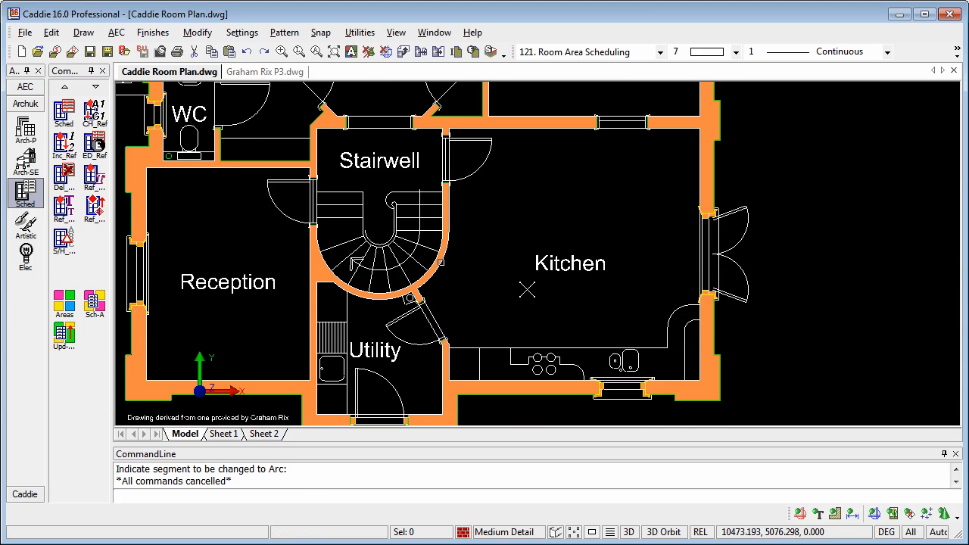
scroll(525, 285, "down", 1)
scroll(526, 286, "down", 1)
mouse_move(526, 285)
middle_mouse_down()
mouse_move(400, 341)
mouse_move(406, 333)
middle_mouse_up()
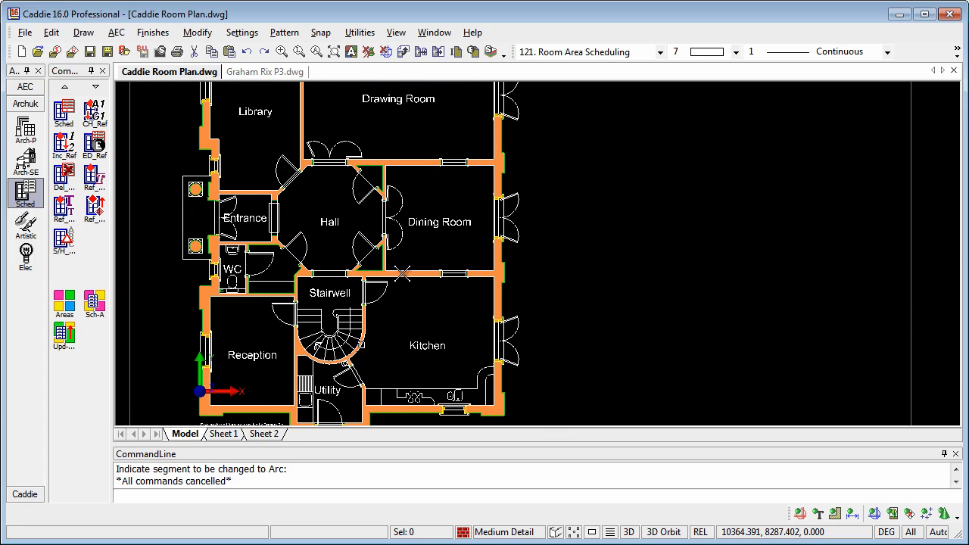
Set the Sch-A schedule to Metres with title, total area, volumes and heights ticked
left_click(94, 311)
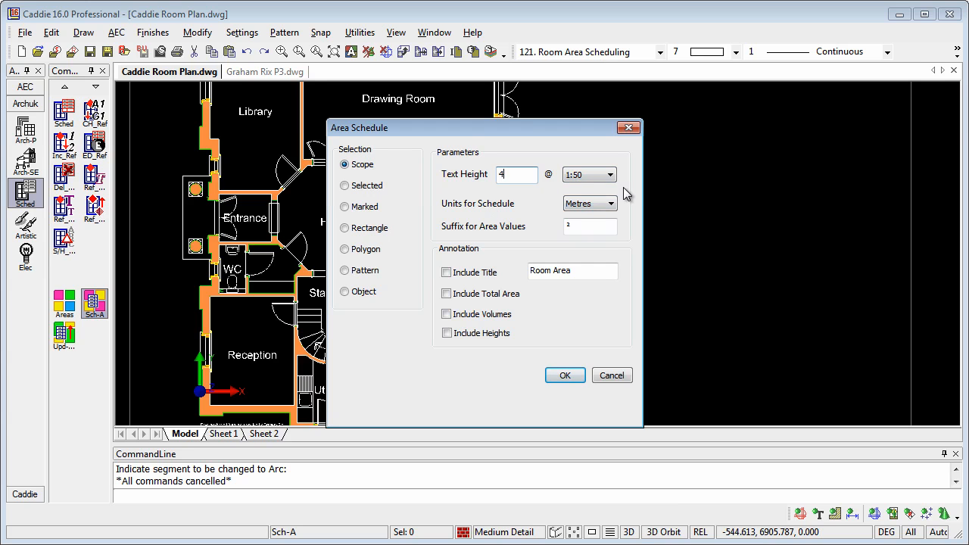
left_click(609, 206)
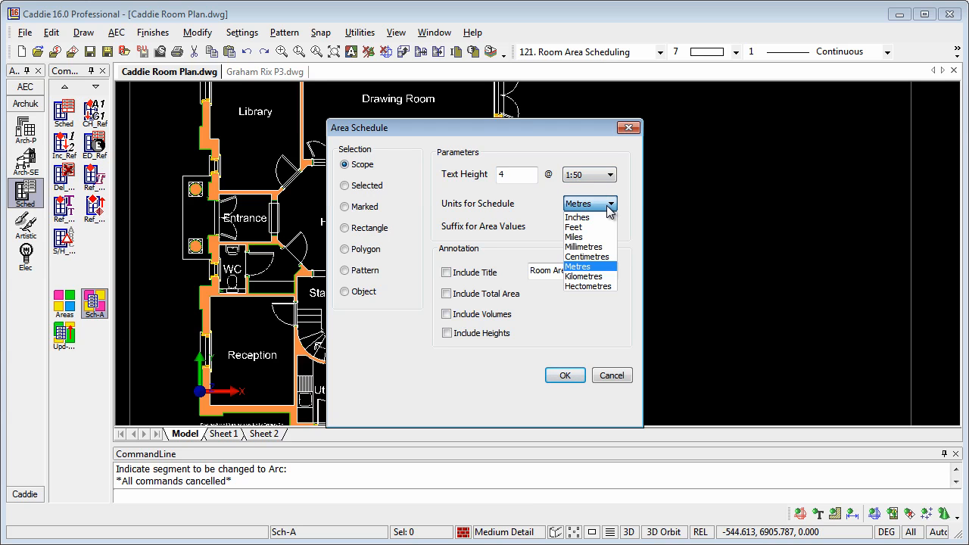
left_click(608, 206)
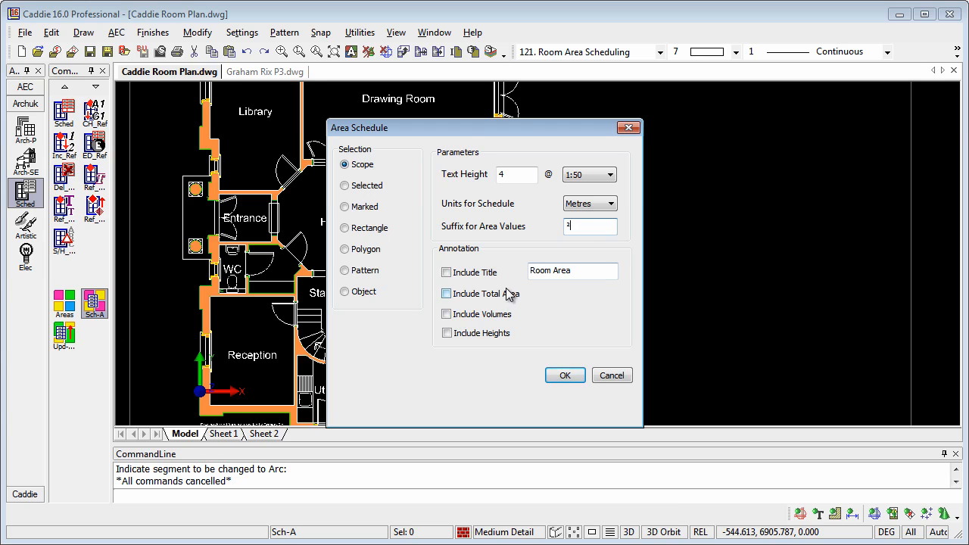
left_click(446, 273)
left_click(446, 294)
left_click(447, 314)
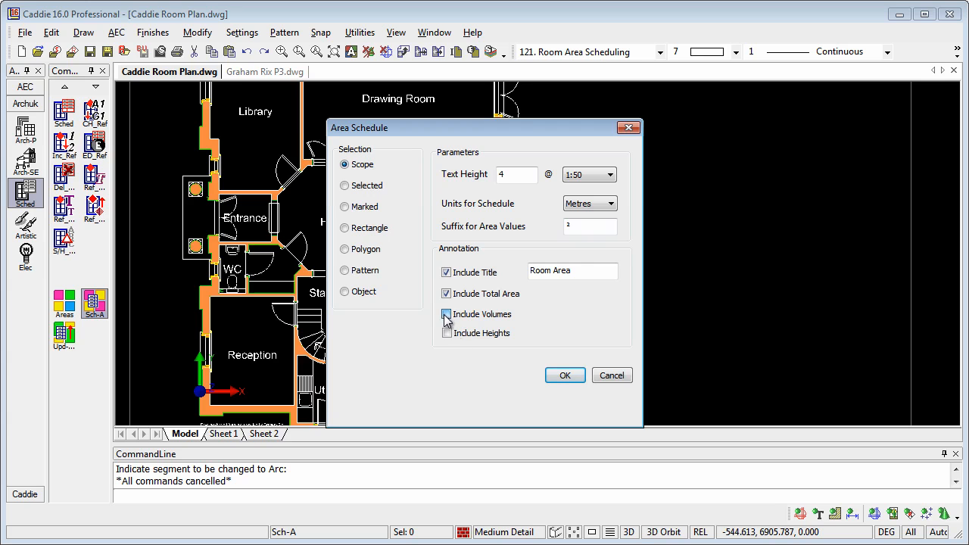
left_click(447, 334)
left_click(564, 376)
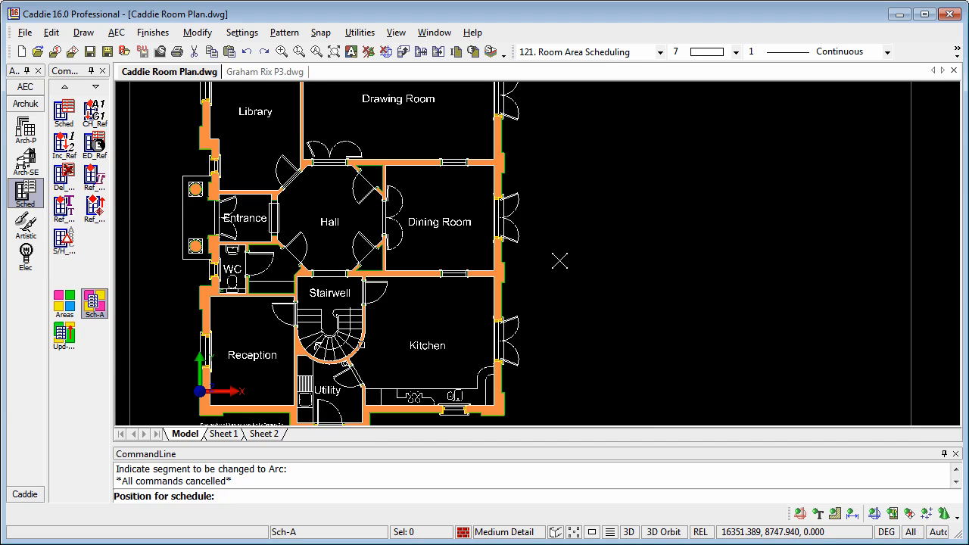
Place the Room Area schedule right of the plan, zoom onto it and select the table
left_click(564, 241)
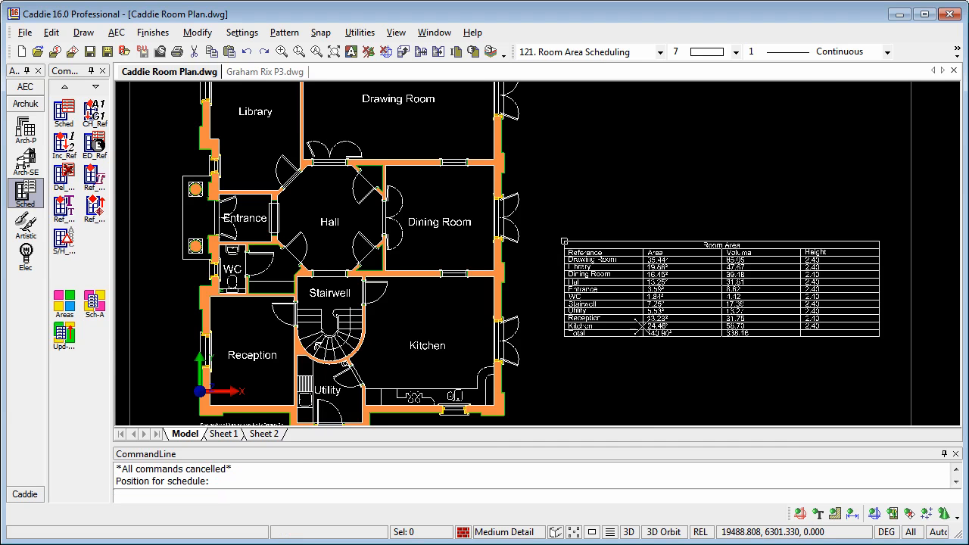
scroll(704, 302, "up", 2)
mouse_move(706, 307)
middle_mouse_down()
mouse_move(535, 277)
mouse_move(538, 286)
middle_mouse_up()
scroll(538, 280, "up", 1)
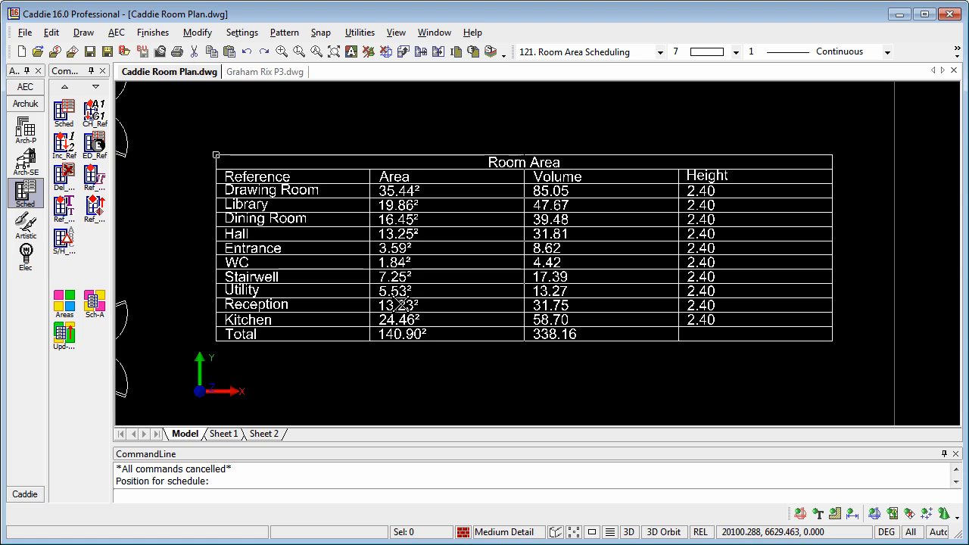
left_click(327, 168)
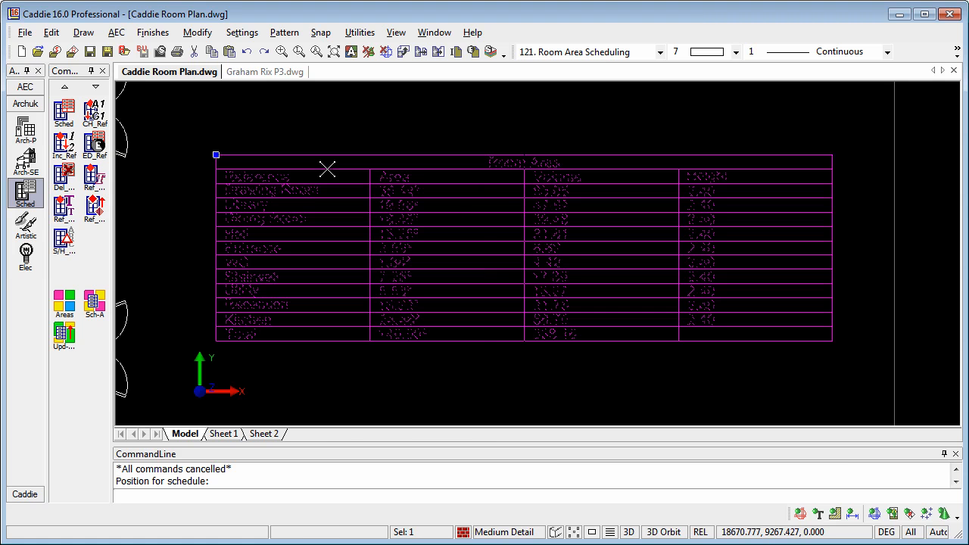
Export the schedule table to Excel and save it as Room Areas.xls
right_click(327, 168)
mouse_move(405, 471)
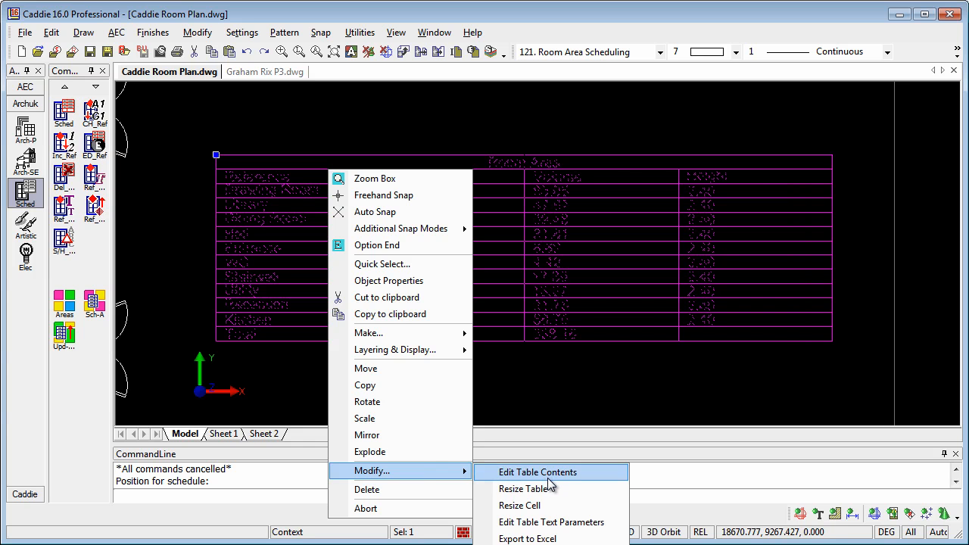
left_click(527, 538)
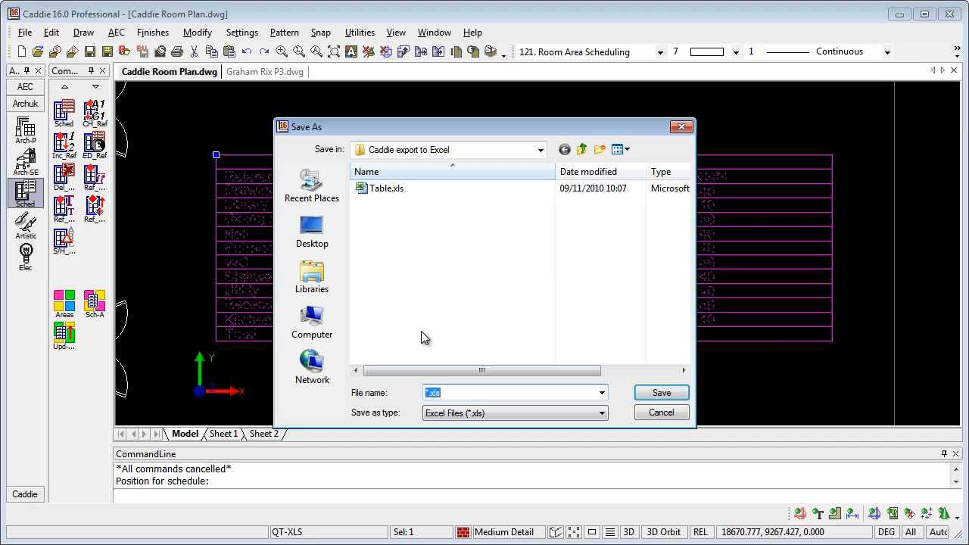
left_click(428, 392)
key("BackSpace")
type("Room Areas")
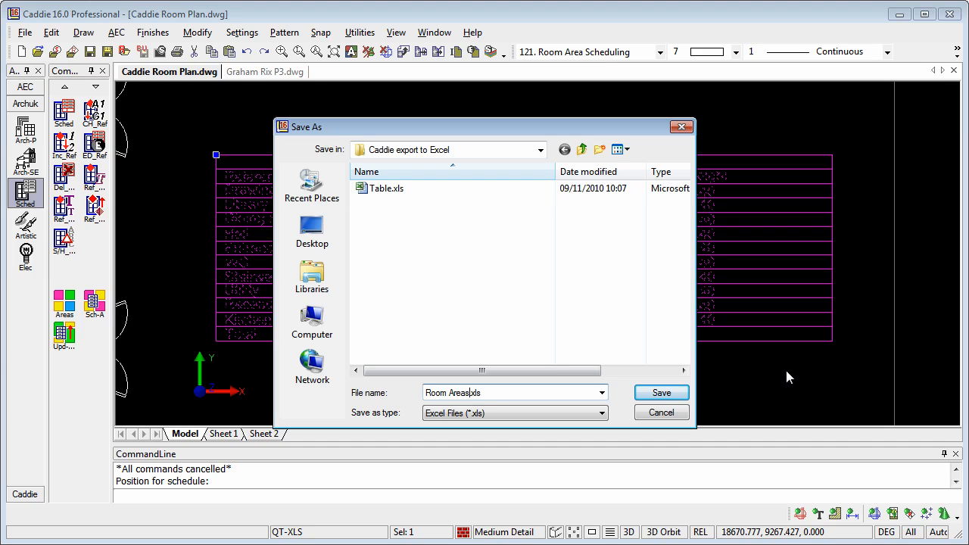
left_click(660, 394)
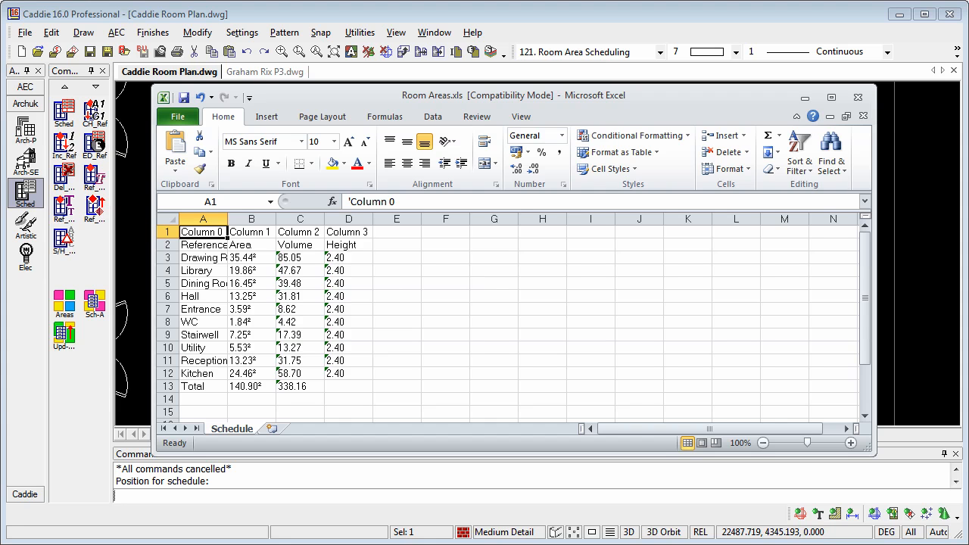
Widen column A so room names such as Drawing Room display in full
left_click_drag(227, 218, 274, 219)
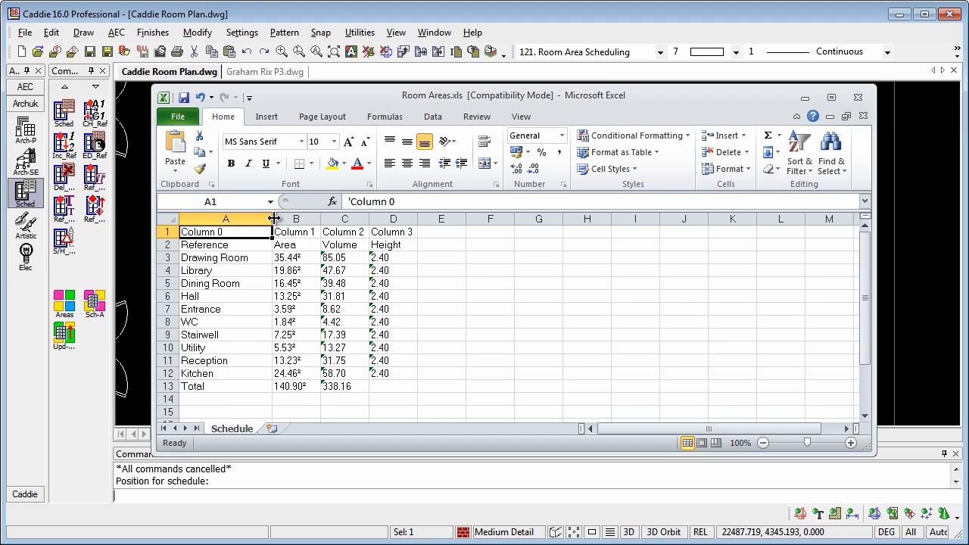